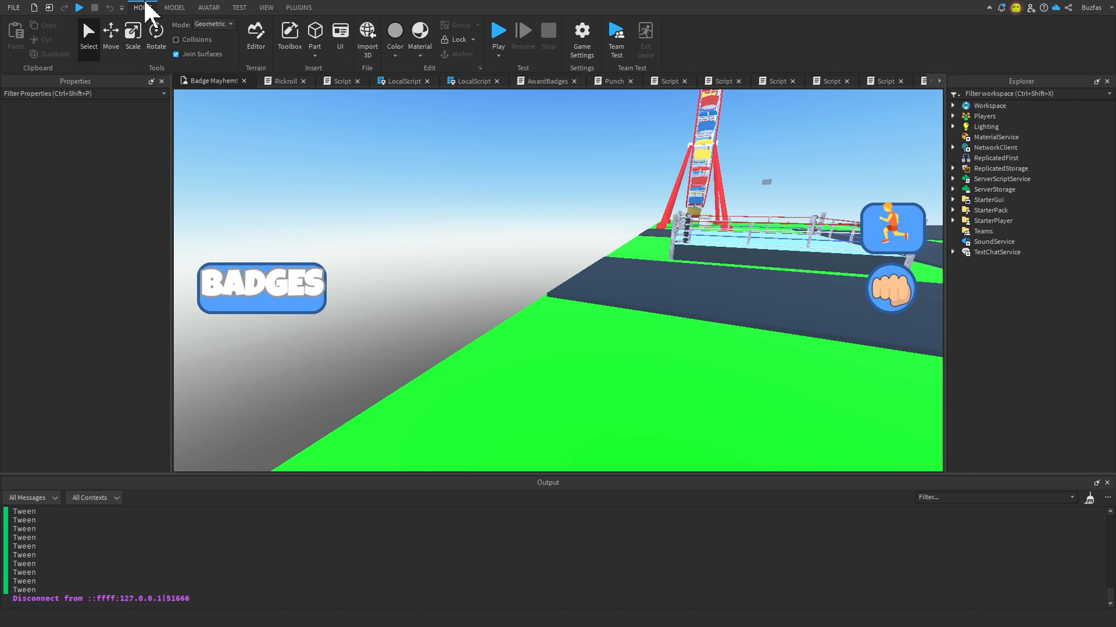
# Insert a block part into the map for building the cannon and run a playtest of the assembled cannon.
pyautogui.click(315, 35)
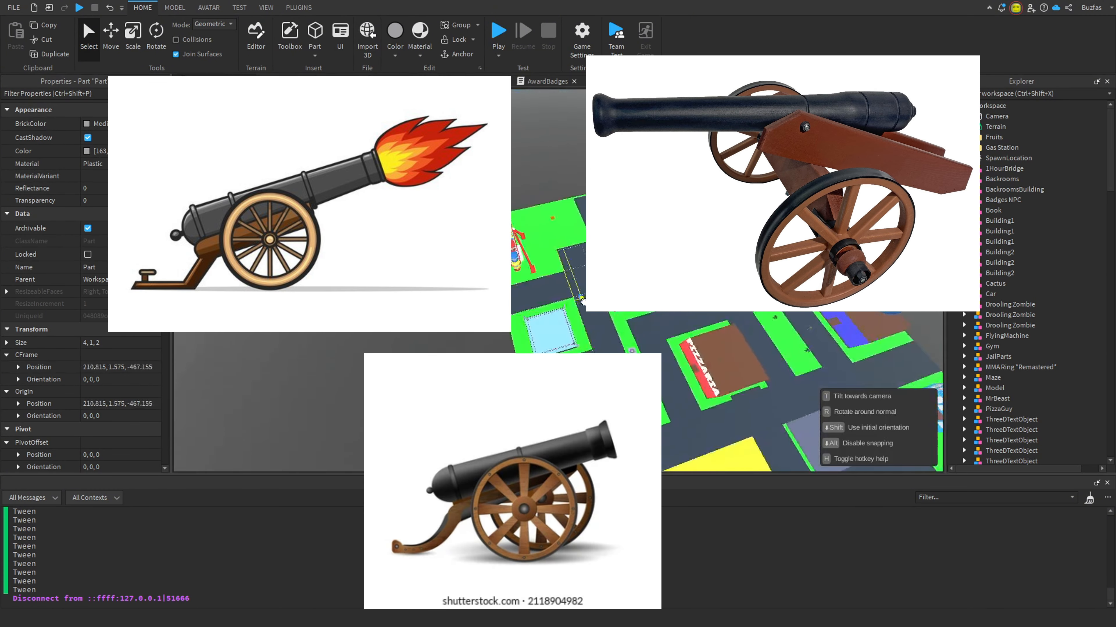
pyautogui.moveTo(582, 301); pyautogui.dragTo(581, 303, button='right')
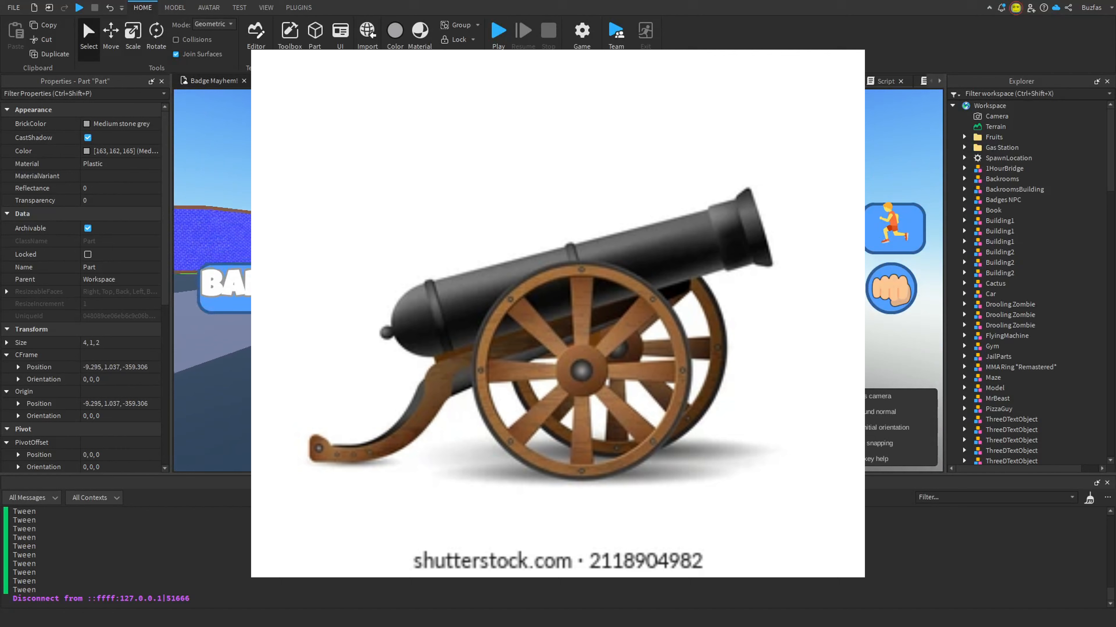
pyautogui.moveTo(580, 303); pyautogui.dragTo(581, 302, button='right')
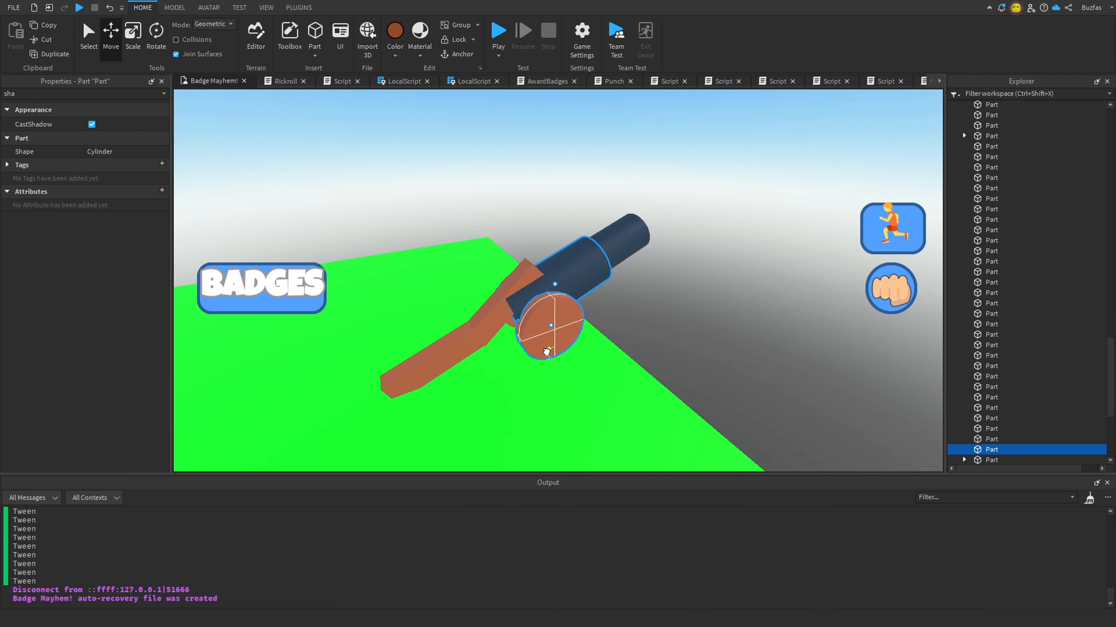
pyautogui.click(498, 33)
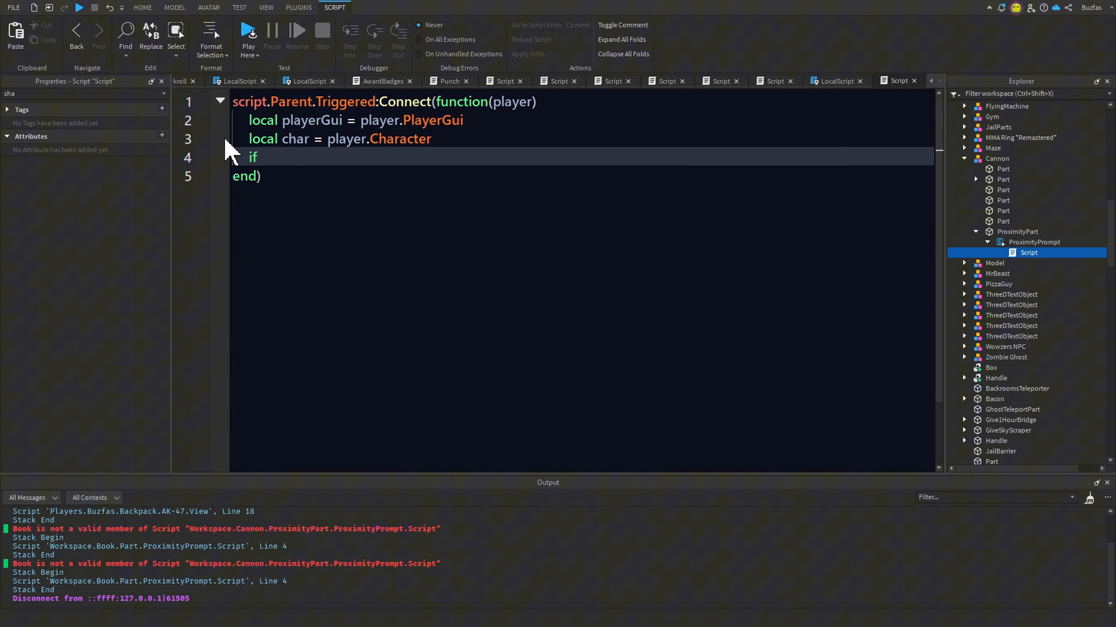
# In the cannon's prompt script, complete the "if char then" block and store the character's HumanoidRootPart in a local humanoidRootPart variable.
pyautogui.write('char then')
pyautogui.press('Return')
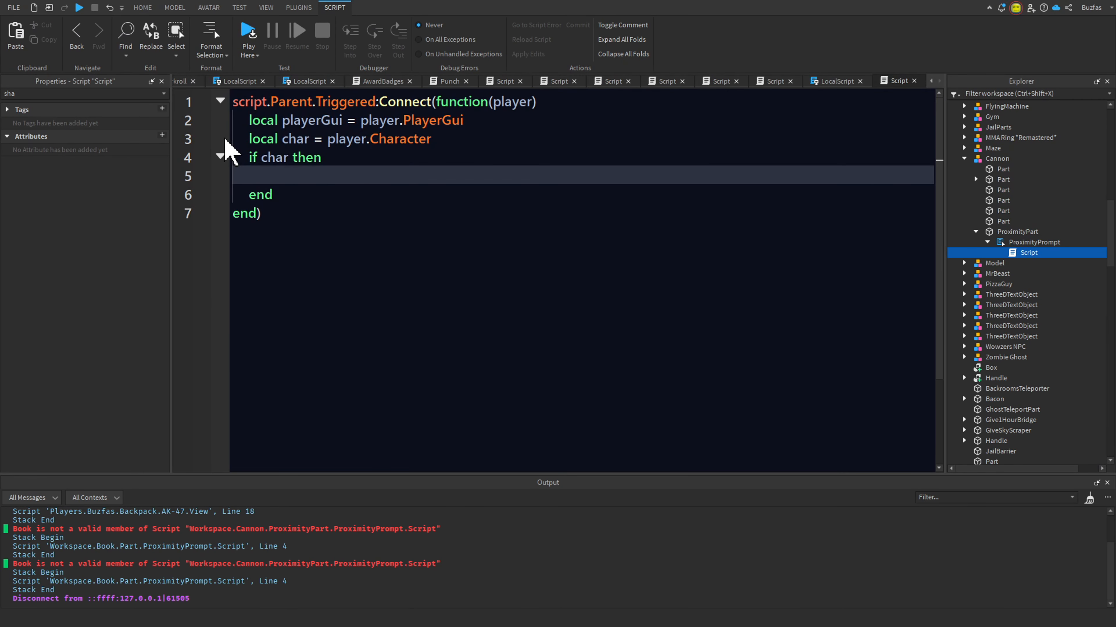
pyautogui.write("local humanoidRootPart = char:FindFirstChild('HumanoidRoot")
pyautogui.write('Part')
pyautogui.press('End')
# Create a BodyVelocity instance named velocity inside the if block and set its Velocity to Vector3.new(1000,1000000,1000000).
pyautogui.press('Return')
pyautogui.write("local velocity = Instance.new('BodyVelocity')")
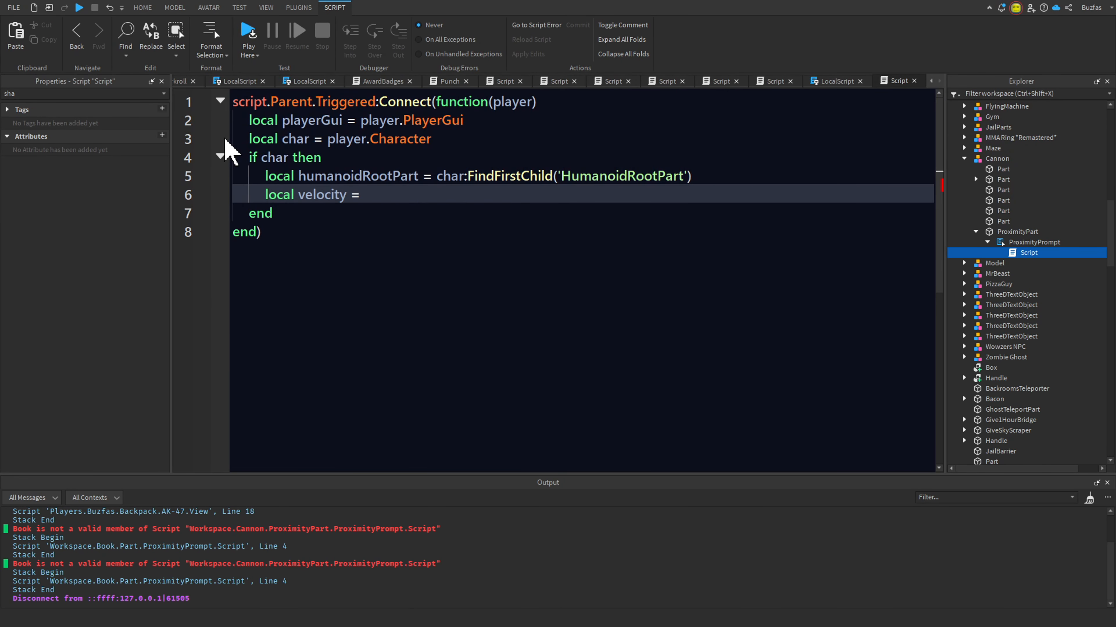
pyautogui.press('Return')
pyautogui.write('velocity.Velocity = Vector3.new(1000,1000000,1000000')
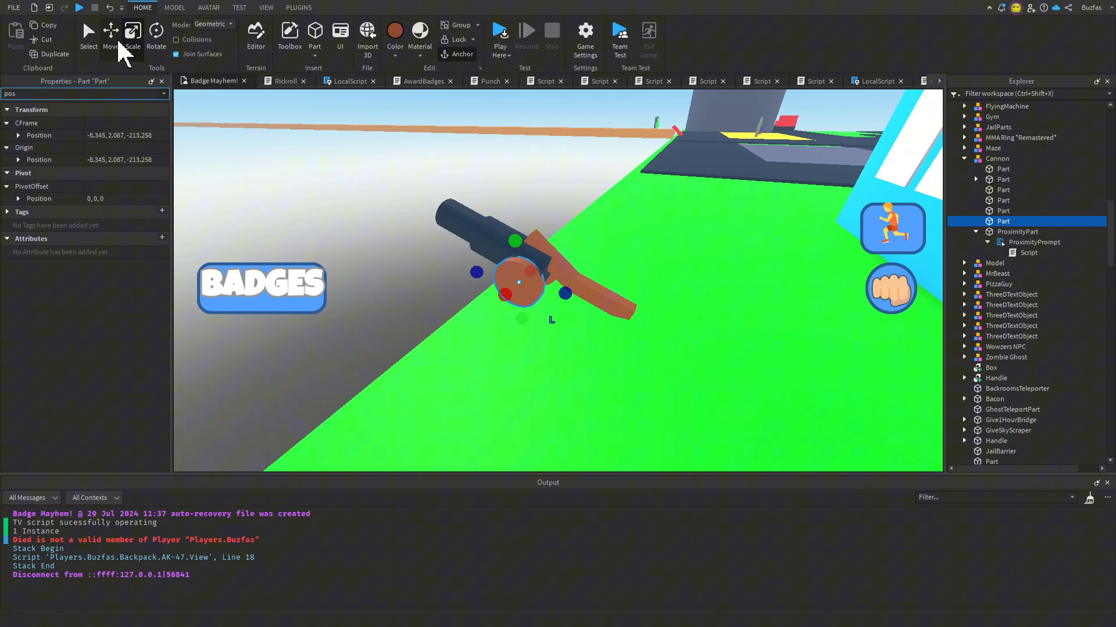
pyautogui.click(117, 42)
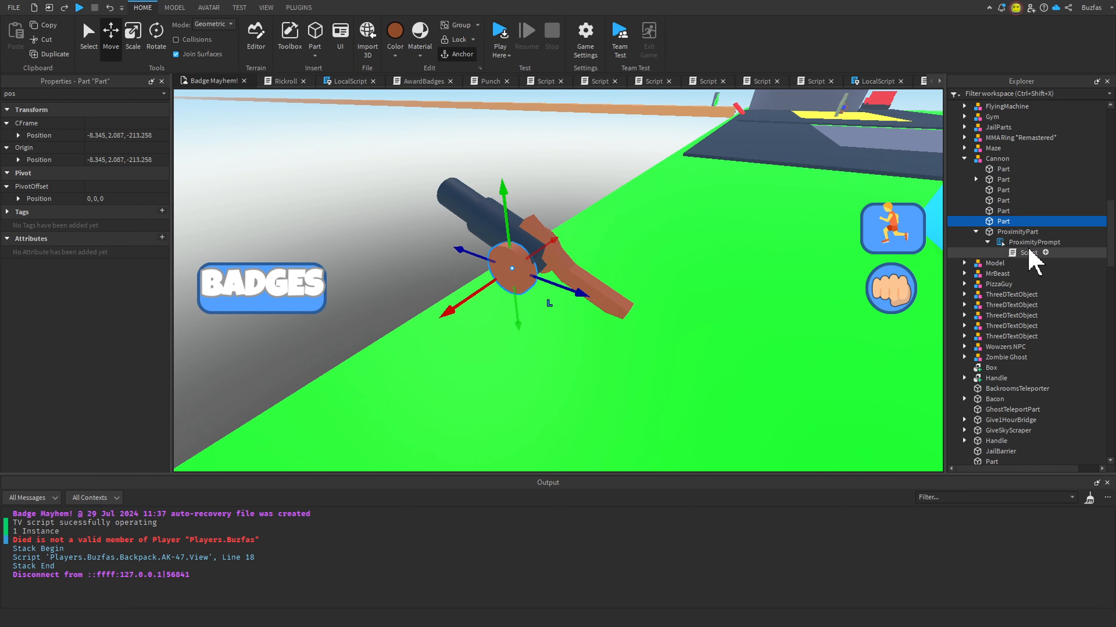
pyautogui.doubleClick(1025, 253)
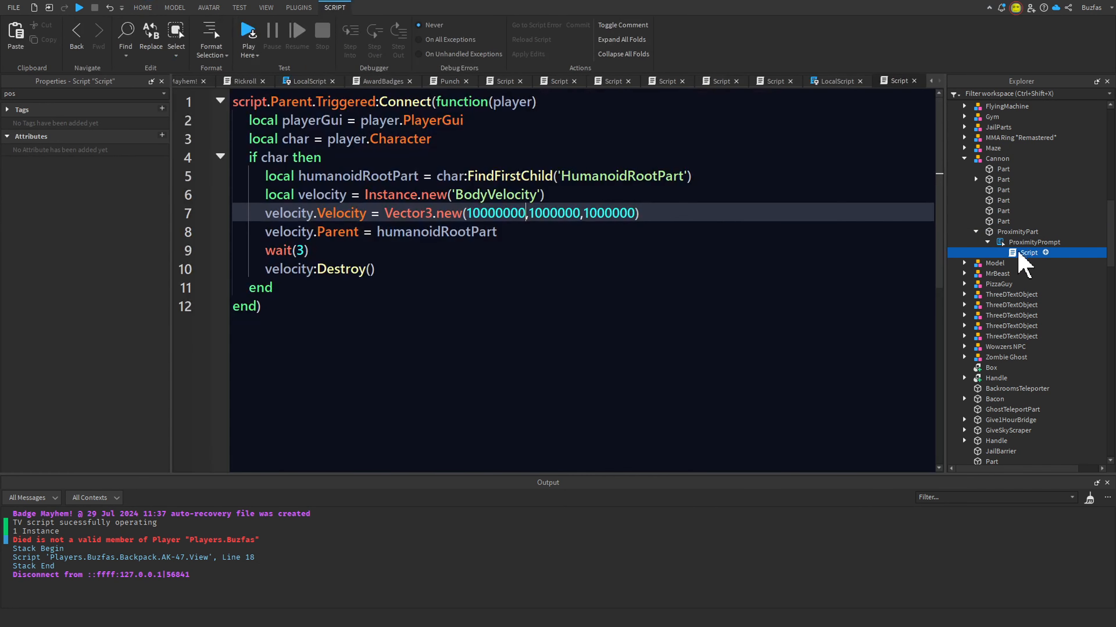
pyautogui.doubleClick(496, 212)
pyautogui.write('-1')
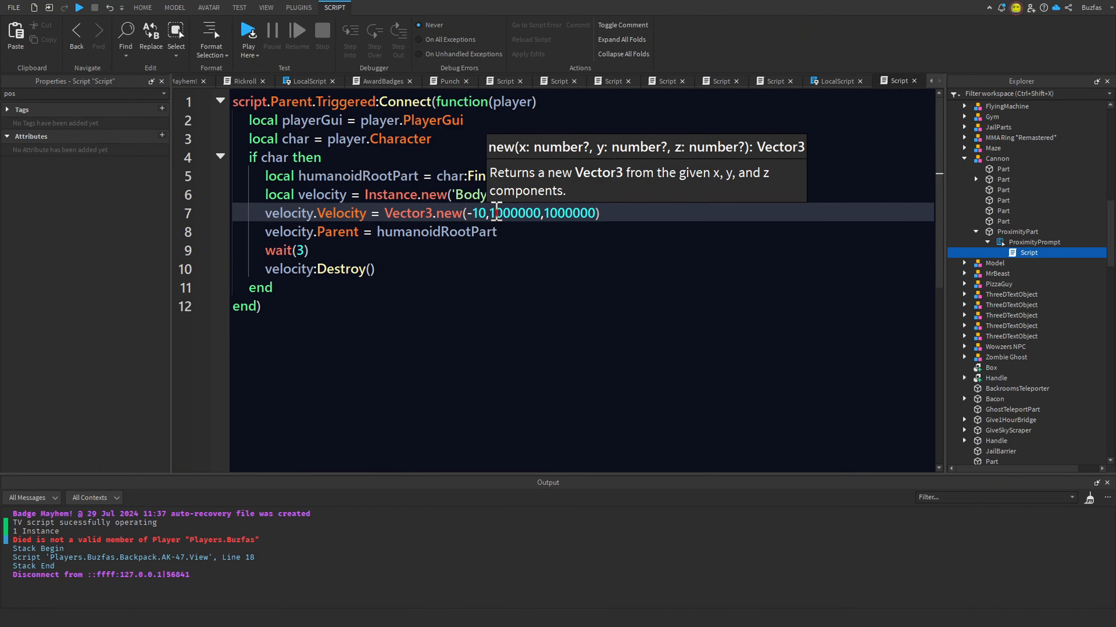
pyautogui.write('999999999999999')
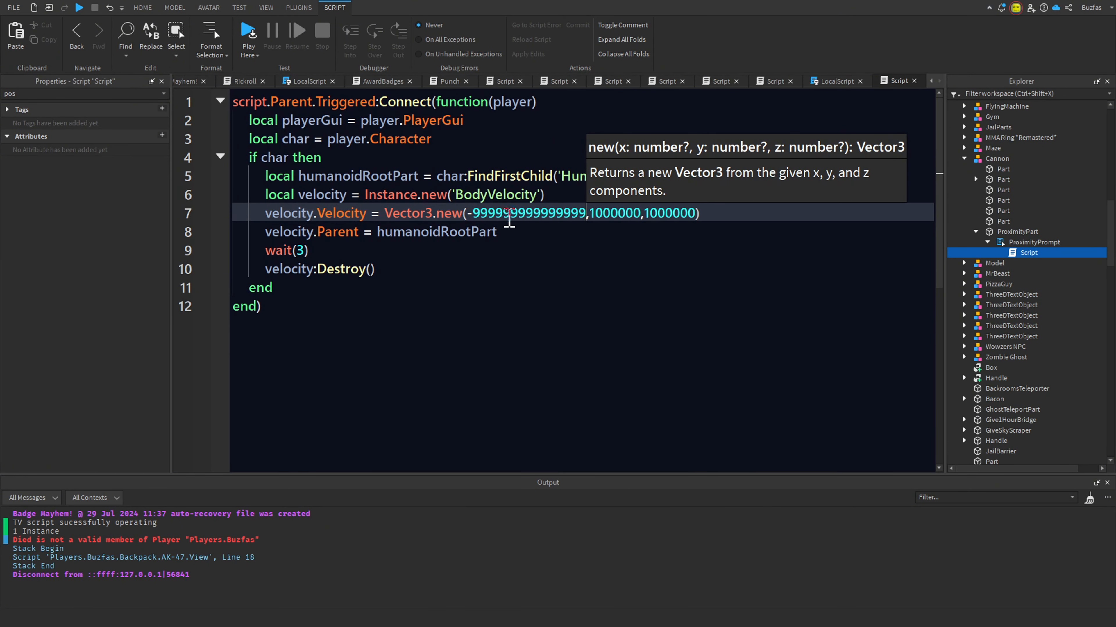
# Set the velocity's Z component to 0 and playtest the cannon launch.
pyautogui.doubleClick(670, 212)
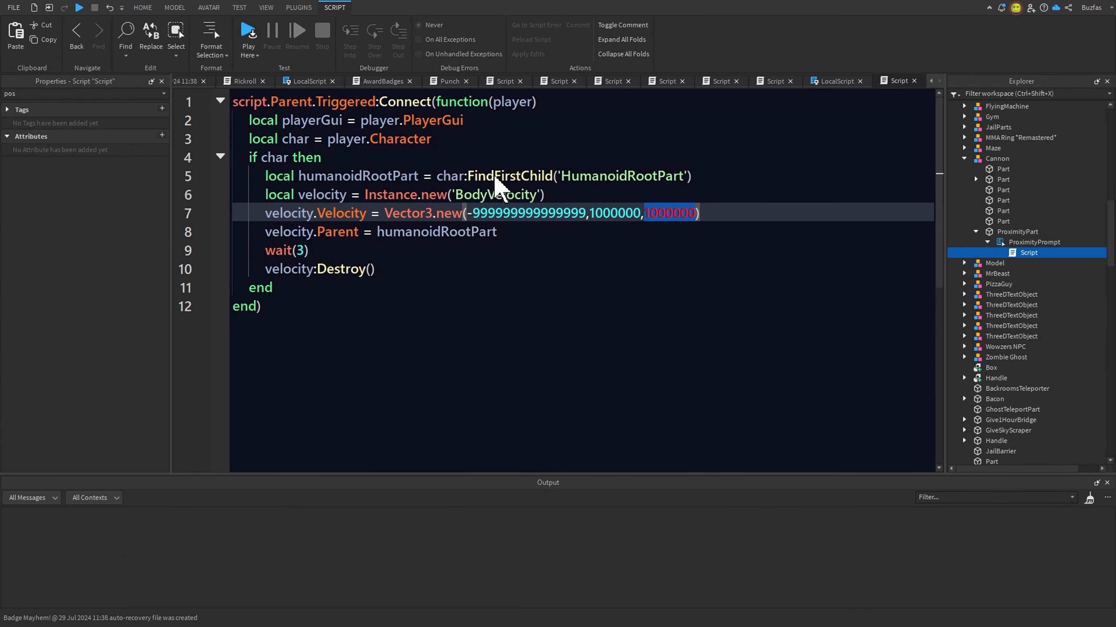
pyautogui.press('F5')
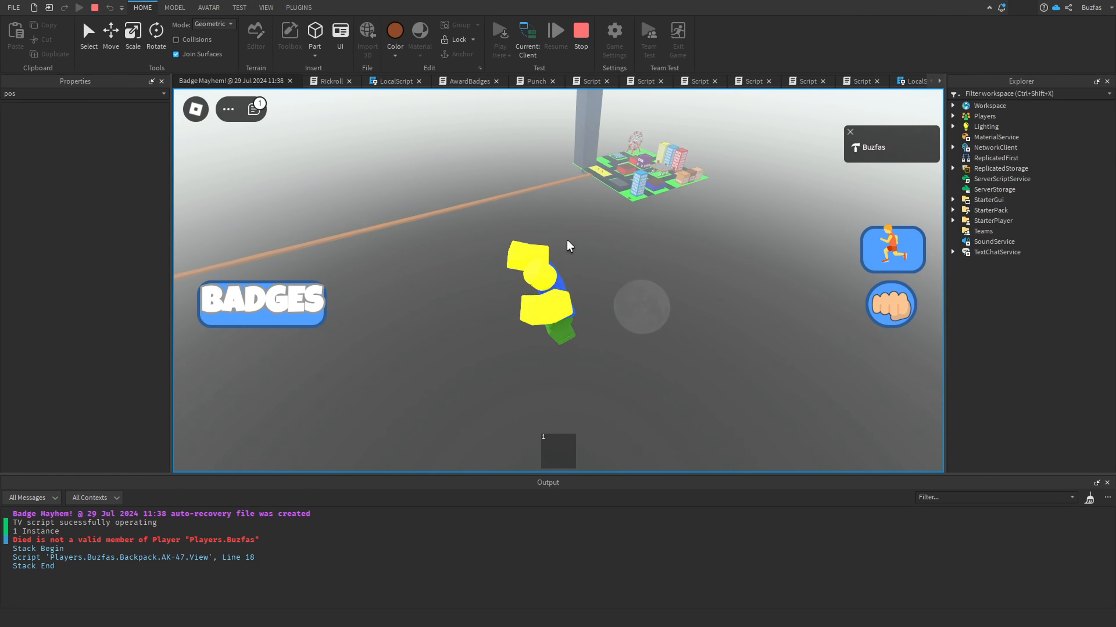
pyautogui.click(580, 32)
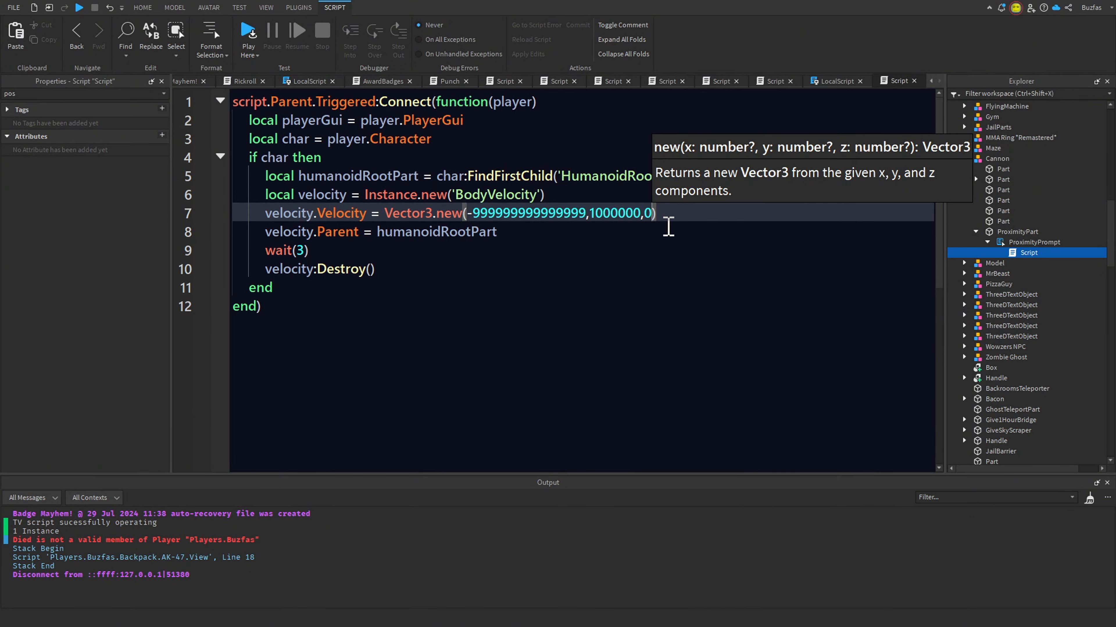
pyautogui.press('F5')
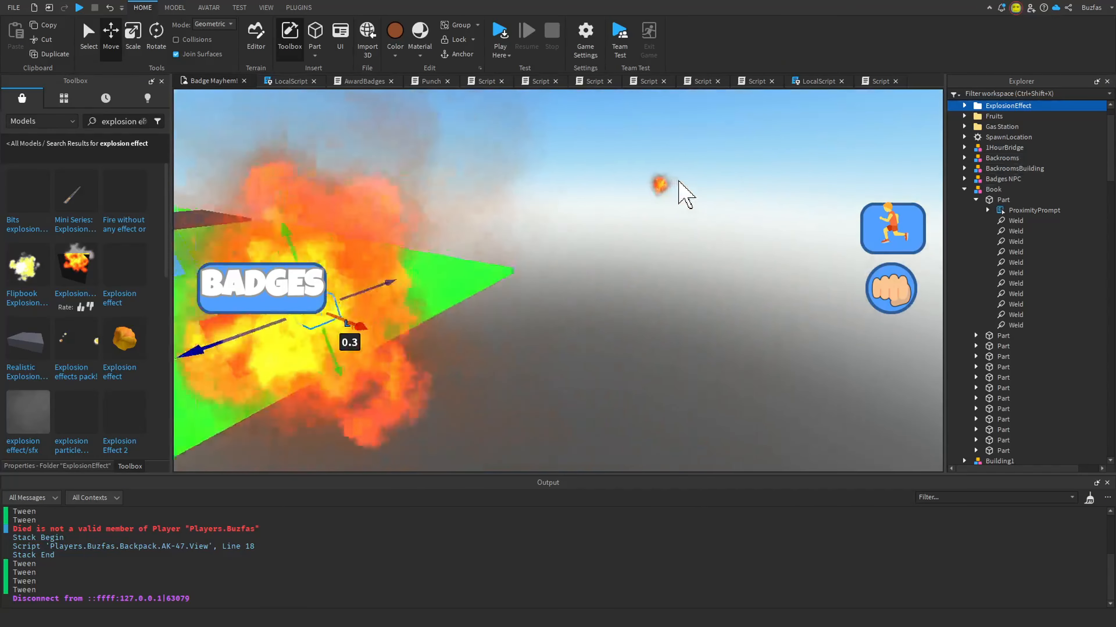
# Reposition the inserted explosion effect in the scene with the Move tool.
pyautogui.scroll(5, 657, 183)
pyautogui.moveTo(656, 183); pyautogui.dragTo(656, 185, button='right')
pyautogui.scroll(5, 655, 189)
pyautogui.moveTo(530, 279); pyautogui.dragTo(667, 474)
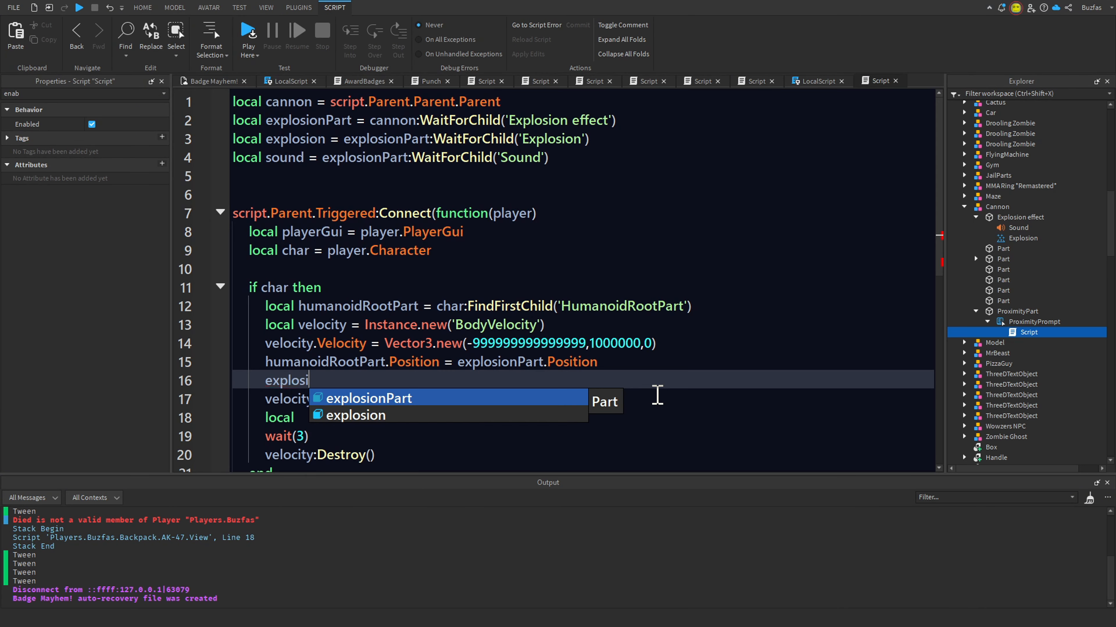
# Write an explosion.Time assignment below the line that moves the player to explosionPart.Position.
pyautogui.write('.')
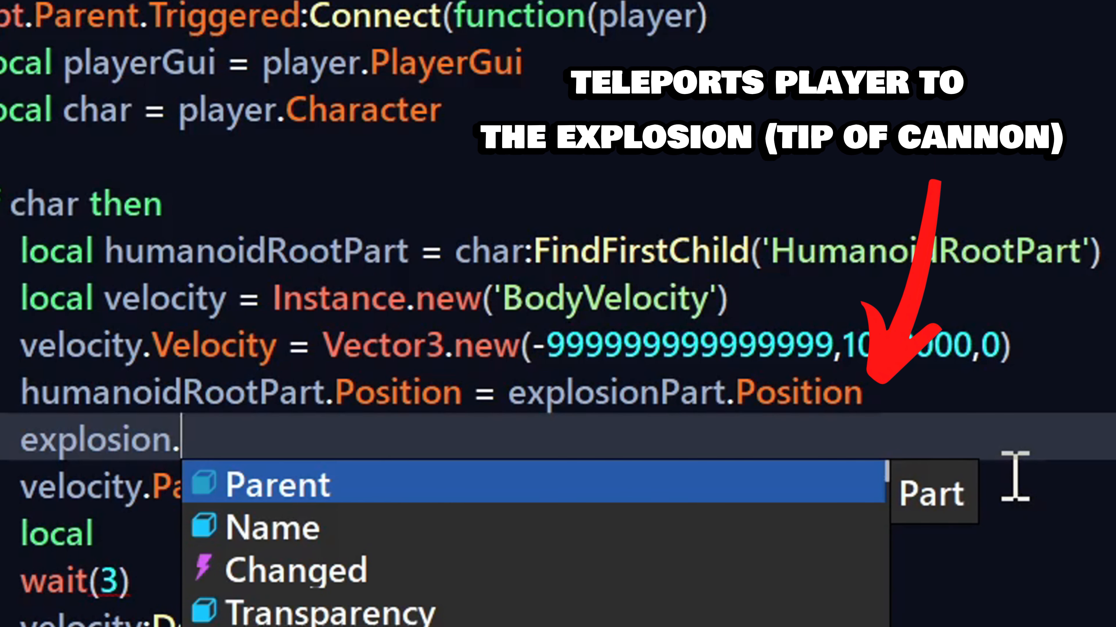
pyautogui.write('Time.')
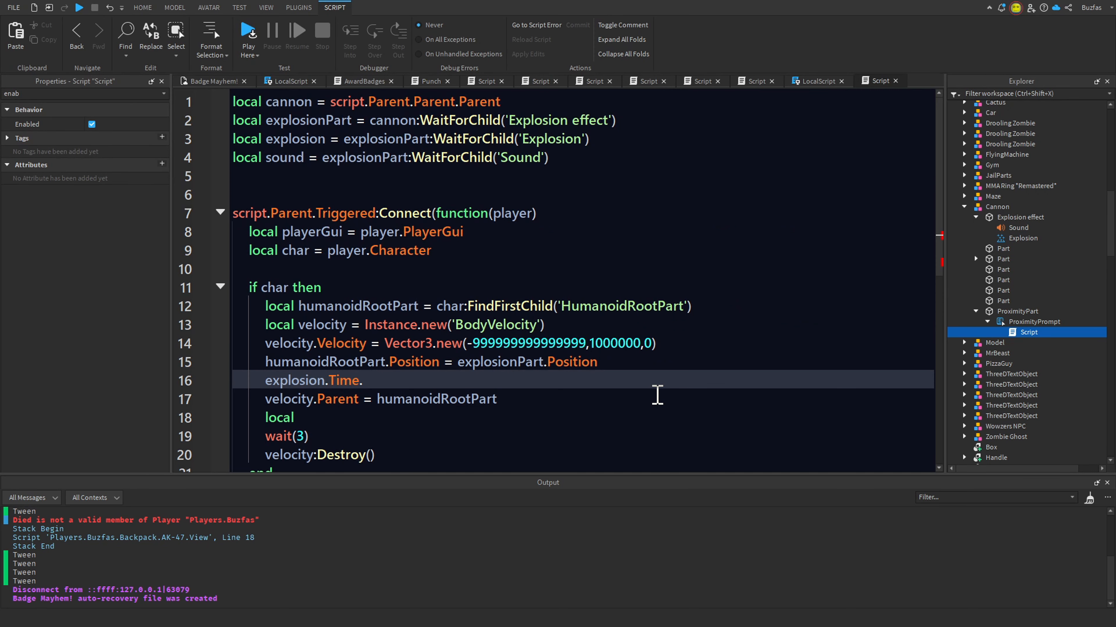
pyautogui.write('=')
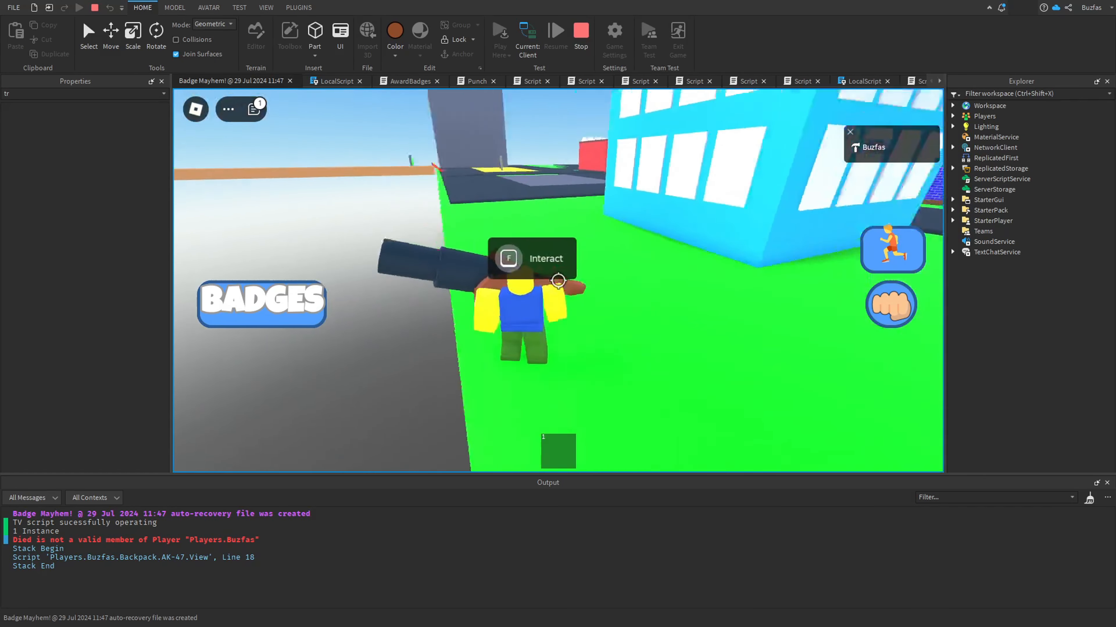
# Trigger the cannon's Interact prompt in the playtest to check the explosion launch.
pyautogui.press('shift')
pyautogui.press('f')
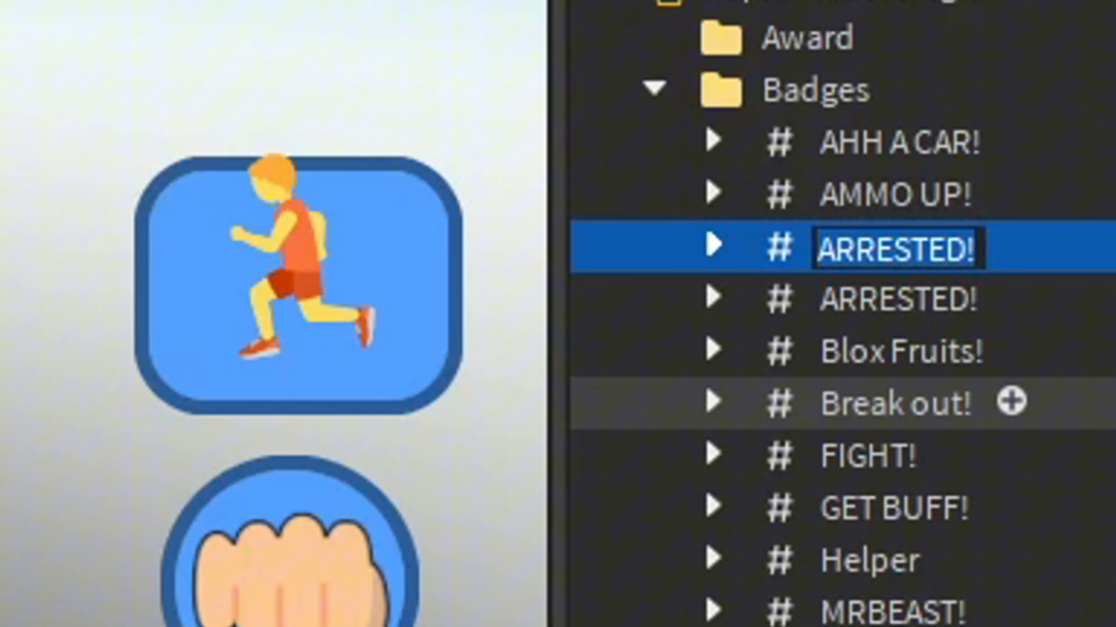
# Rename the duplicated ARRESTED! badge to BOOM! and enter its "cannon go…" description as the string value.
pyautogui.write('BOOM!')
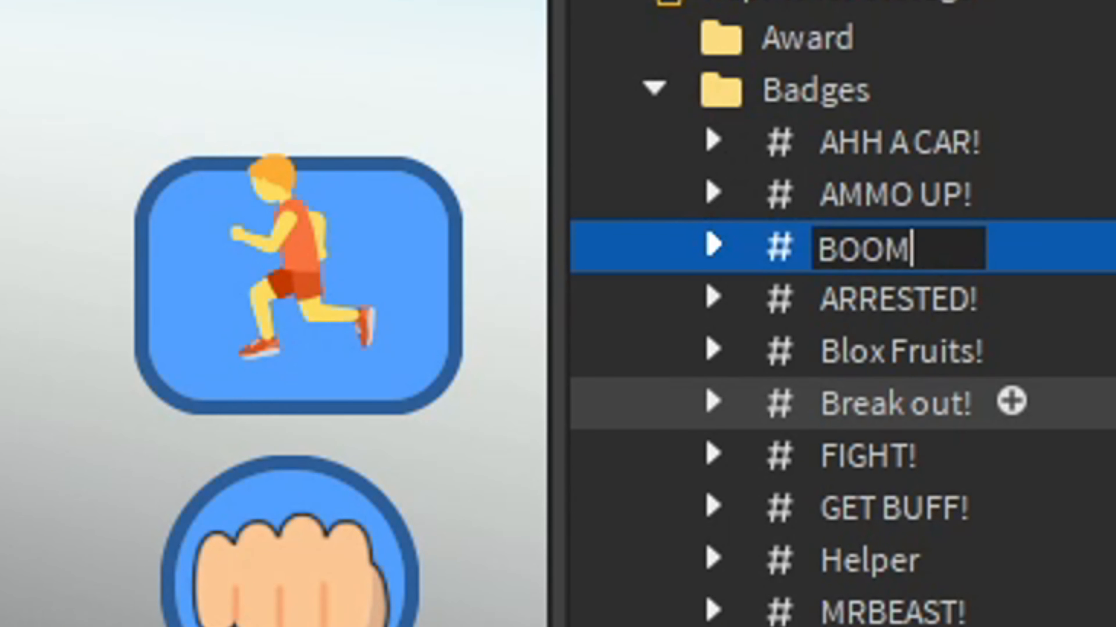
pyautogui.press('Return')
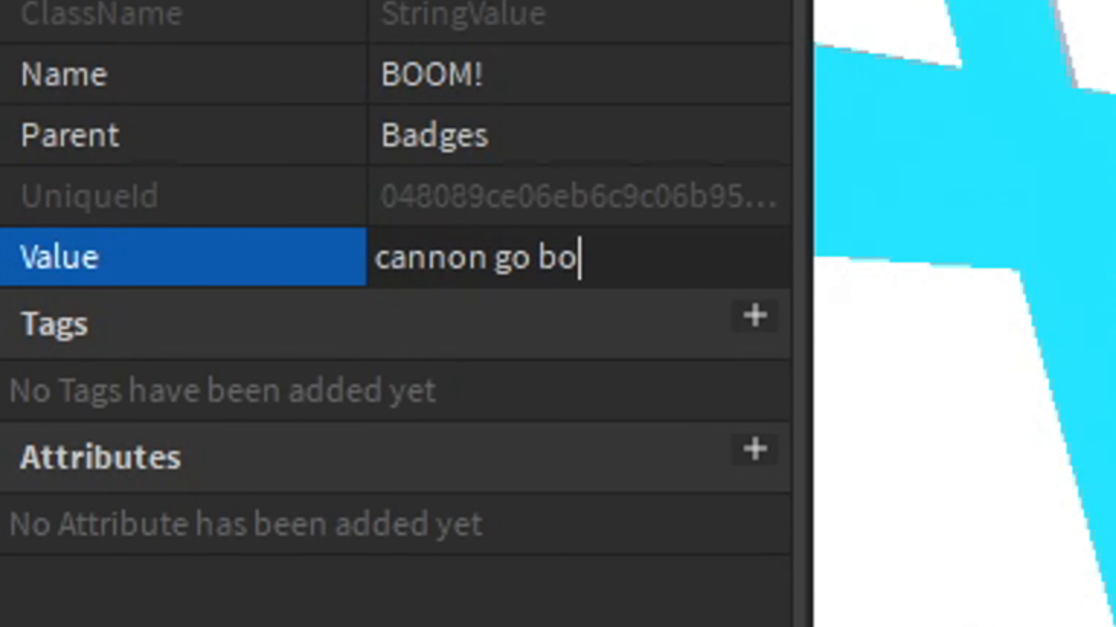
pyautogui.press('Return')
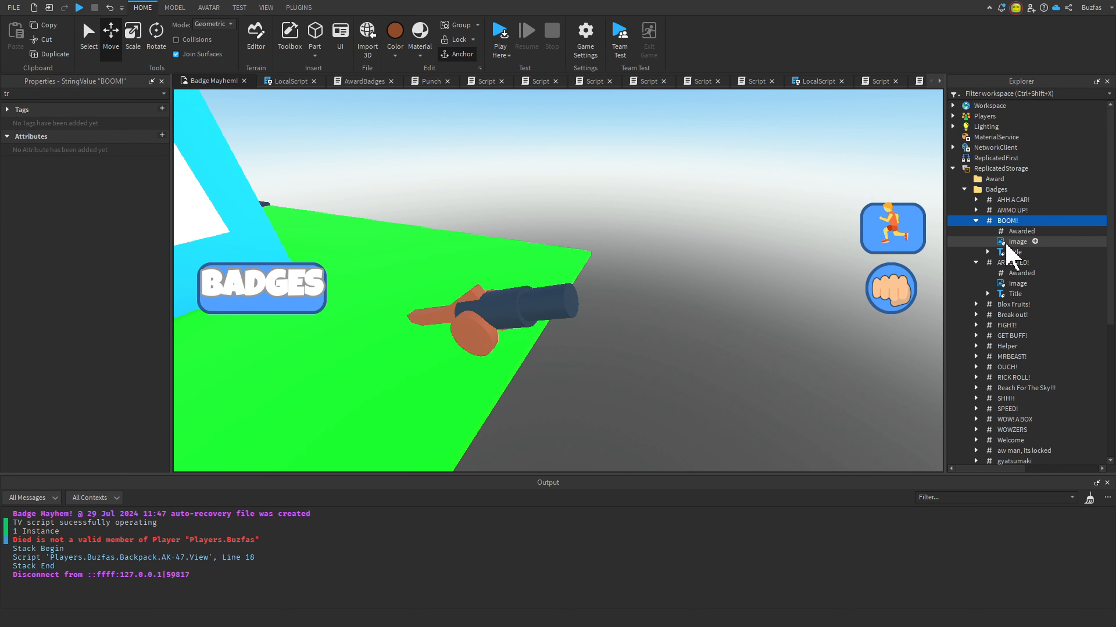
# Select the BOOM! badge's Title object and expand its contents.
pyautogui.click(1010, 252)
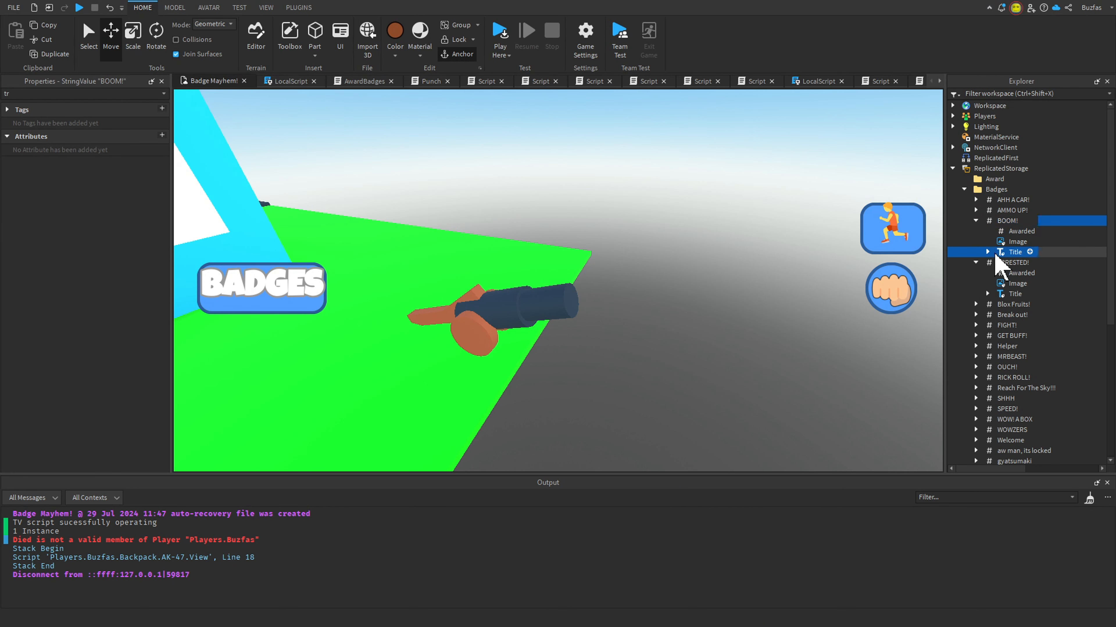
pyautogui.click(989, 252)
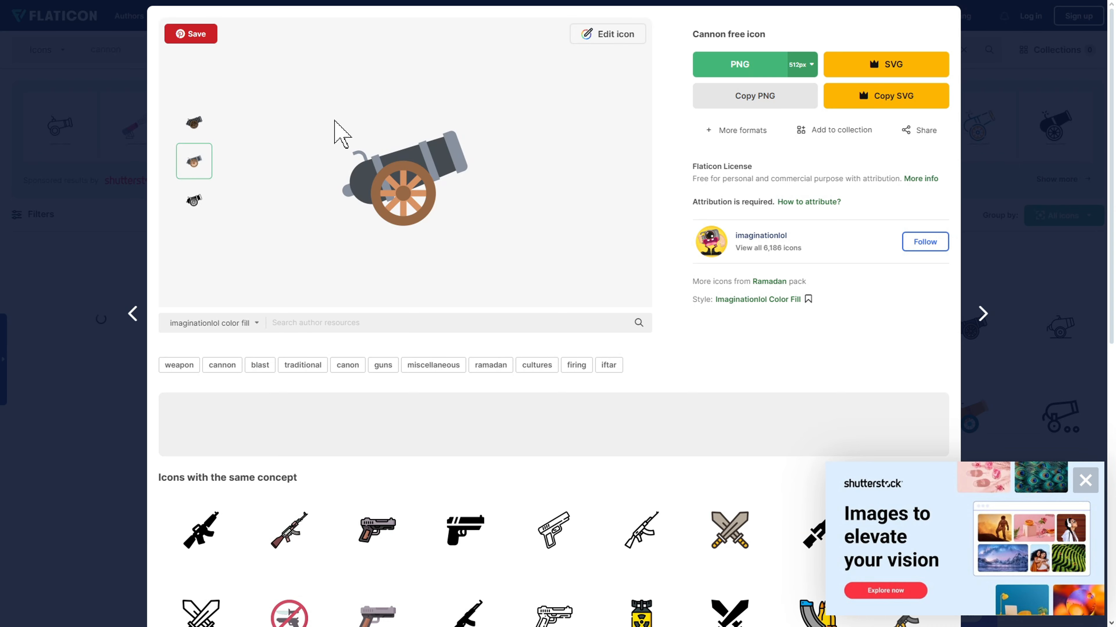
# Capture the cannon icon on Flaticon as a screenshot and load it into remove.bg to remove its background.
pyautogui.press('super+shift+s')
pyautogui.moveTo(320, 125); pyautogui.dragTo(477, 241)
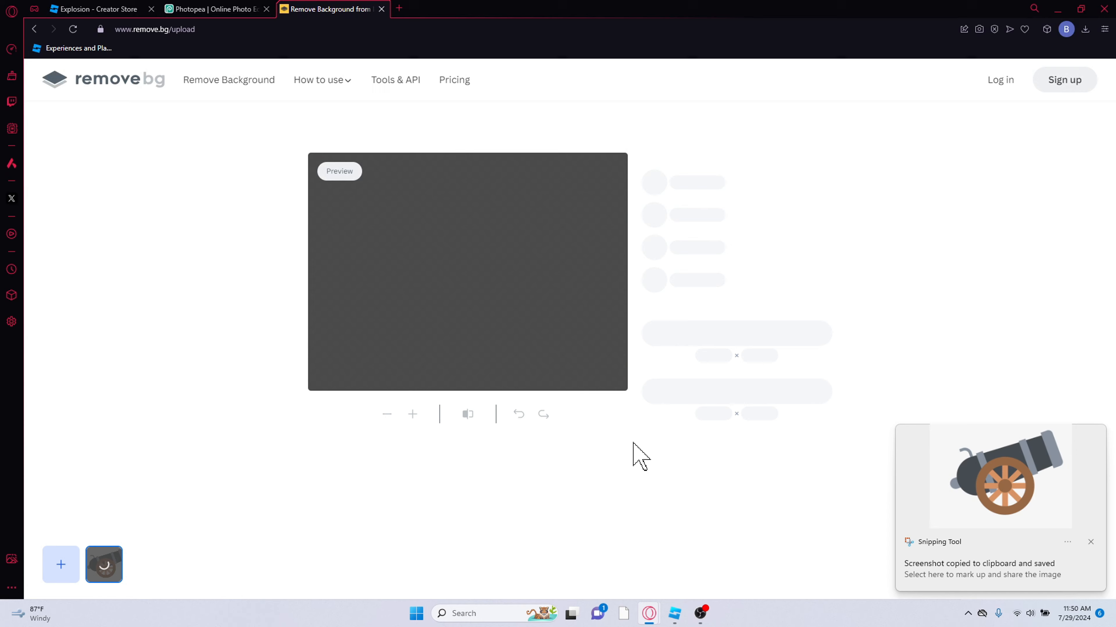
pyautogui.press('F11')
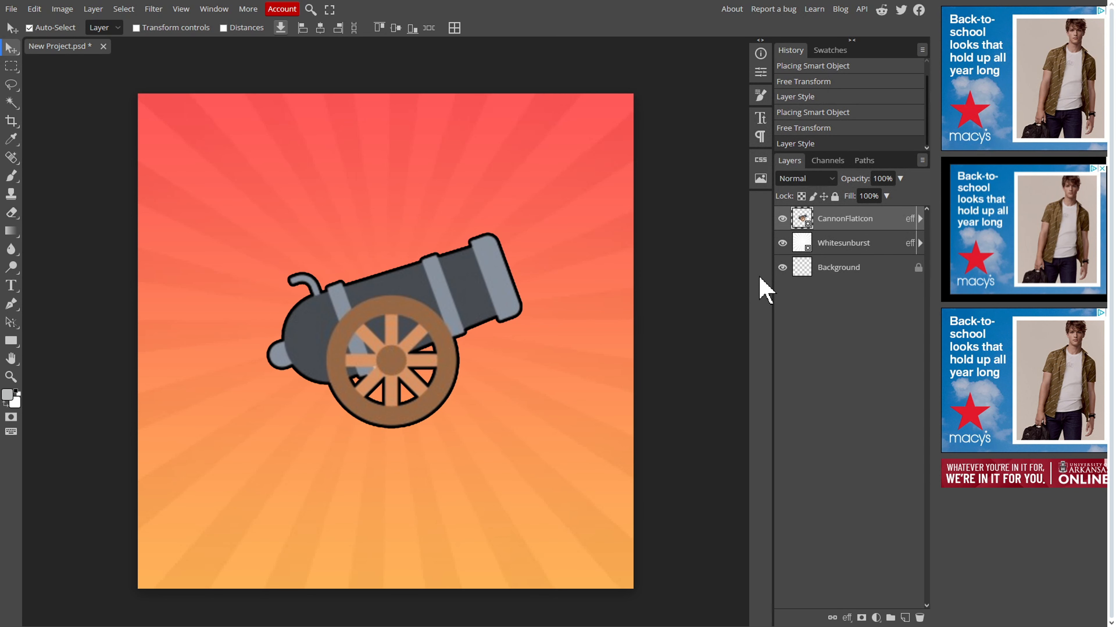
# Switch to Photopea and adjust the cannon layer over the sunburst background with Free Transform.
pyautogui.hotkey('ctrl', 't')
pyautogui.moveTo(480, 389)
pyautogui.mouseDown()
pyautogui.moveTo(463, 379)
pyautogui.moveTo(473, 366)
pyautogui.moveTo(485, 386)
pyautogui.mouseUp()
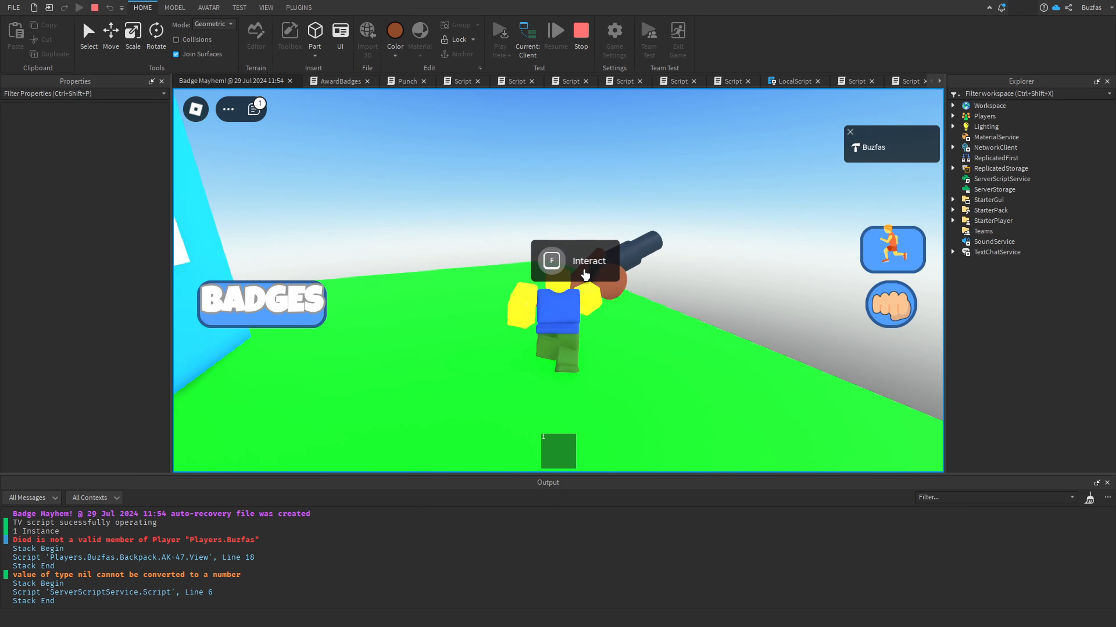
# Switch to the Roblox Studio playtest, walk up to the cannon and fire it to test the BOOM! badge.
pyautogui.press('w')
pyautogui.press('f')
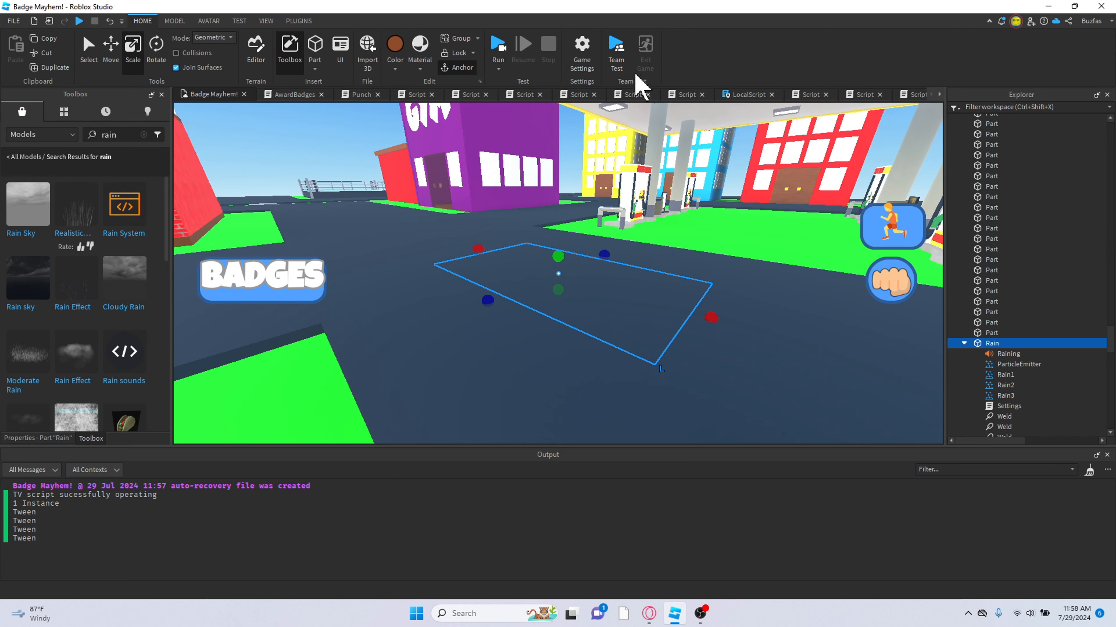
# Run the simulation, look around the street to check the rain effect, and stop the simulation.
pyautogui.click(505, 62)
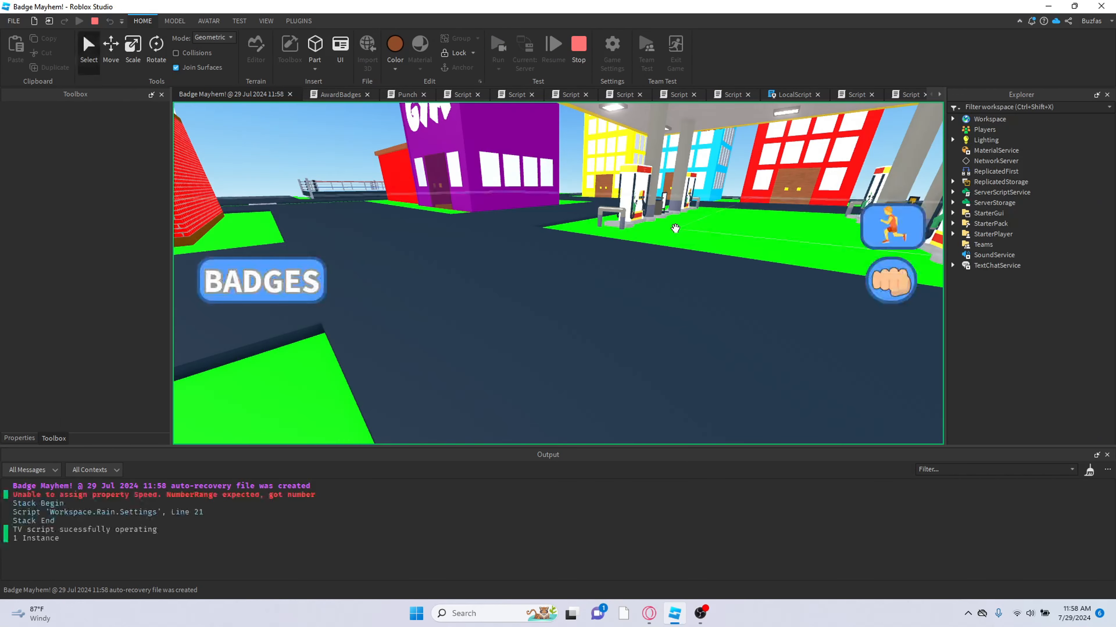
pyautogui.moveTo(676, 228); pyautogui.dragTo(675, 228, button='right')
pyautogui.click(537, 335)
pyautogui.moveTo(546, 292); pyautogui.dragTo(510, 255, button='right')
pyautogui.click(578, 46)
# Enlarge the Rain part over the street with the Scale tool.
pyautogui.scroll(-6, 510, 256)
pyautogui.moveTo(530, 269); pyautogui.dragTo(707, 315)
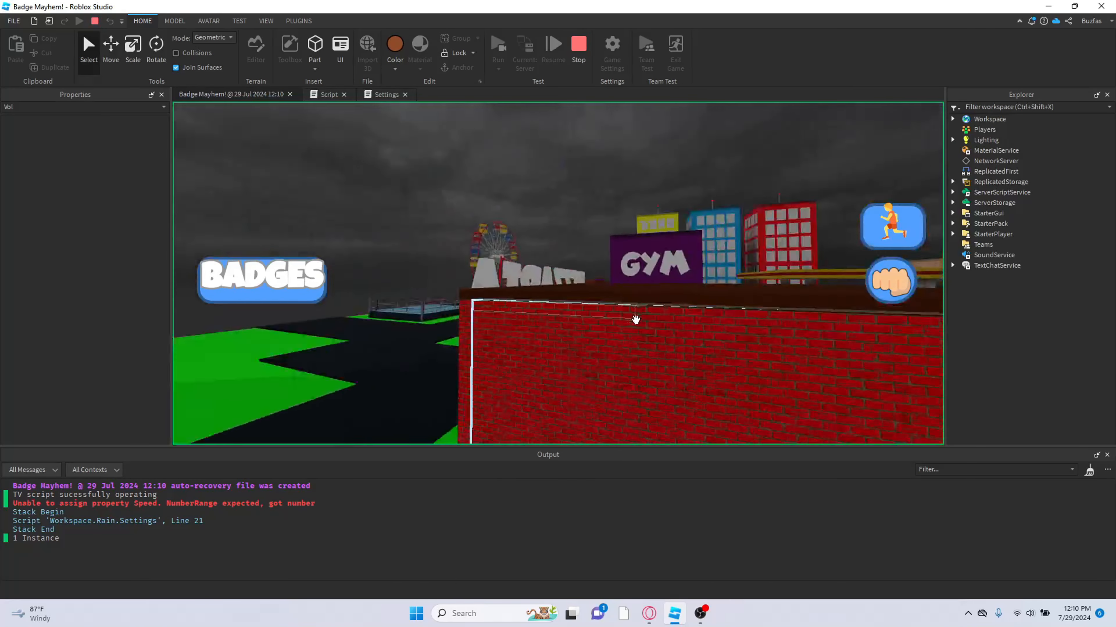
# Fly around the city in the running simulation to examine the stormy sky, rain and Working Car, and stop the simulation.
pyautogui.press('w')
pyautogui.moveTo(635, 320); pyautogui.dragTo(635, 320, button='right')
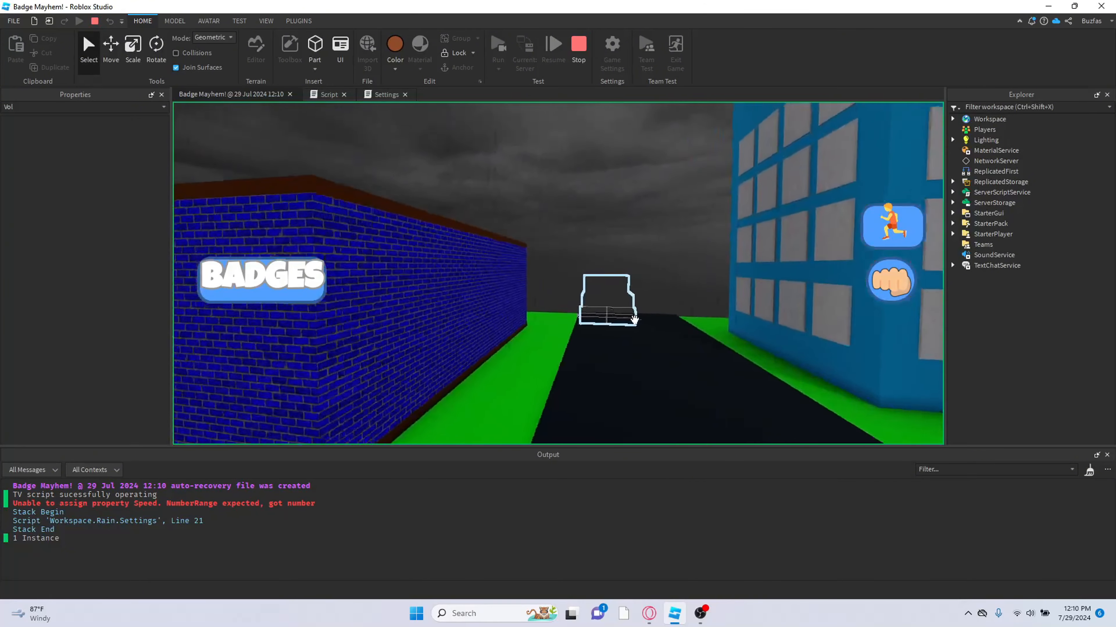
pyautogui.click(635, 319)
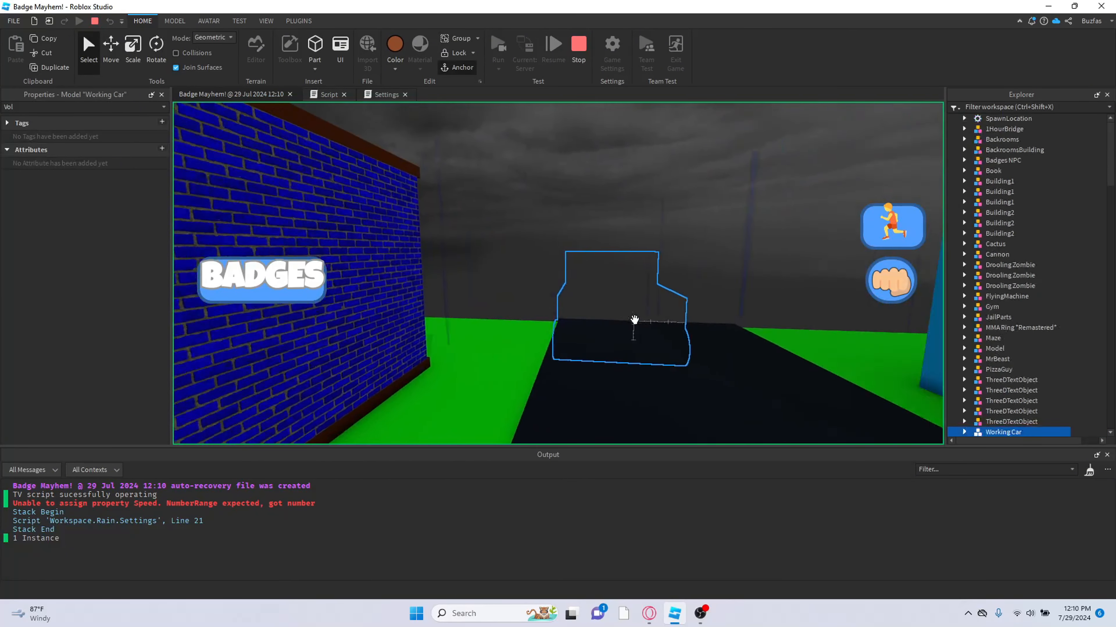
pyautogui.moveTo(635, 320); pyautogui.dragTo(635, 319, button='right')
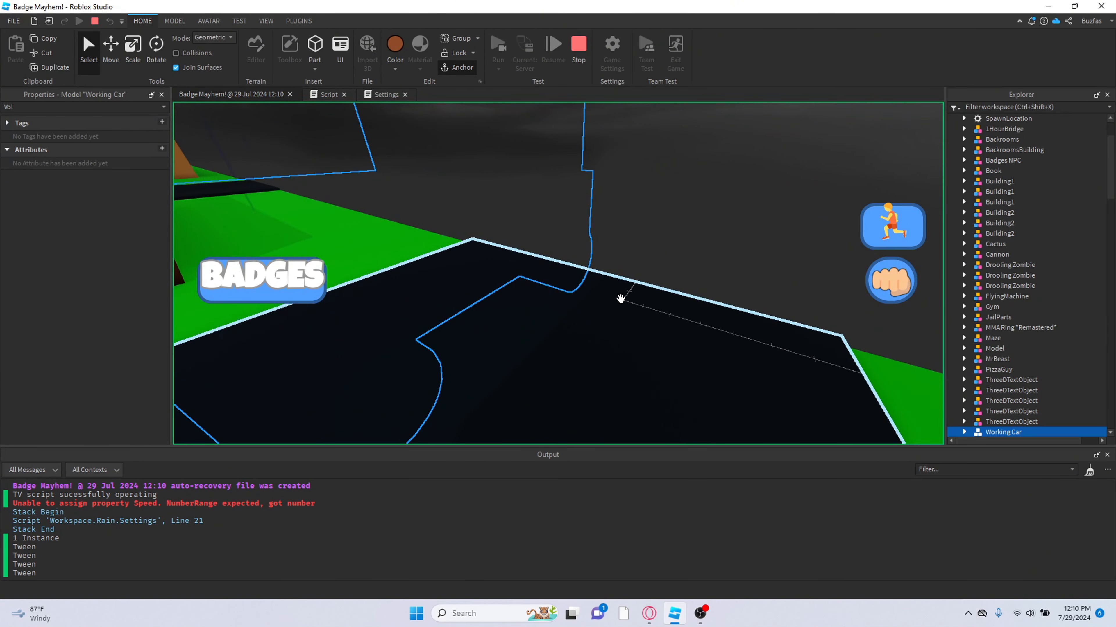
pyautogui.click(616, 298)
pyautogui.scroll(-5, 616, 298)
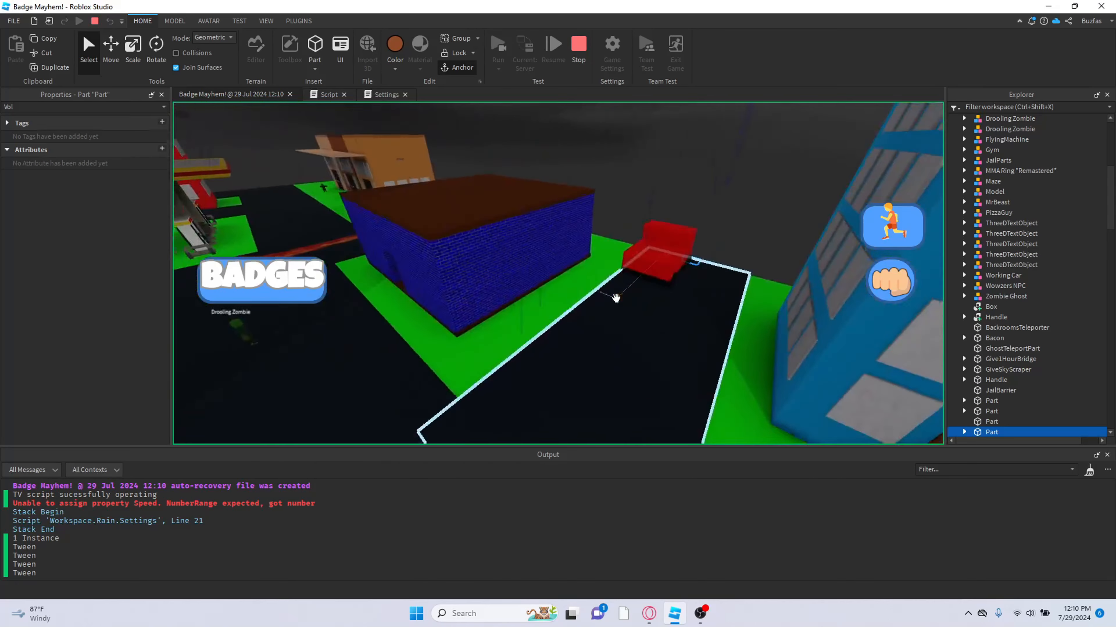
pyautogui.moveTo(616, 299); pyautogui.dragTo(616, 298, button='right')
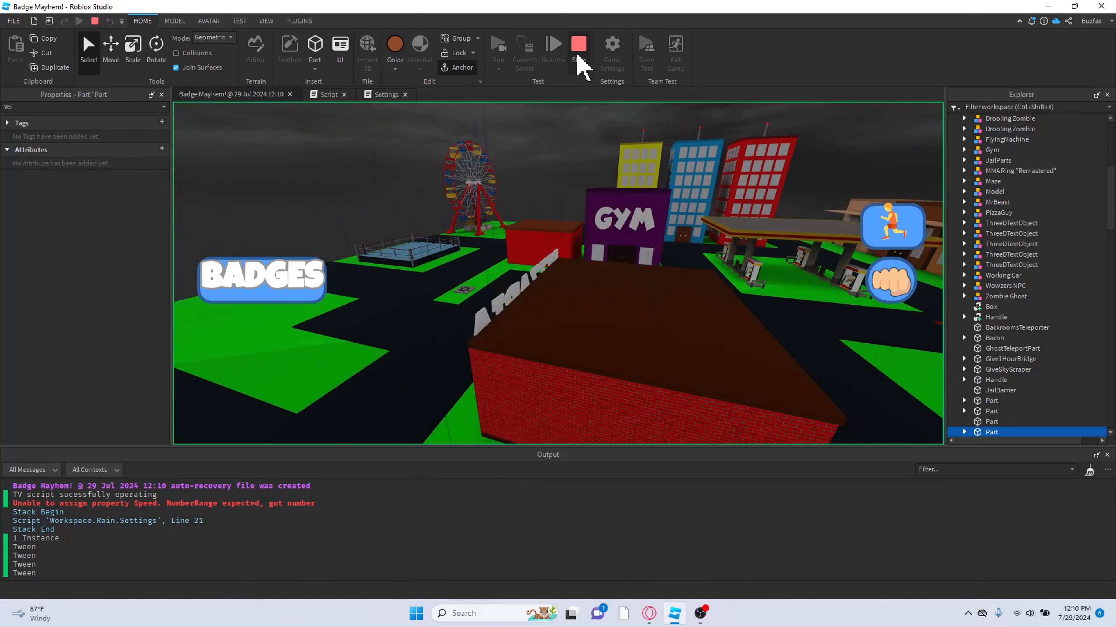
pyautogui.click(577, 55)
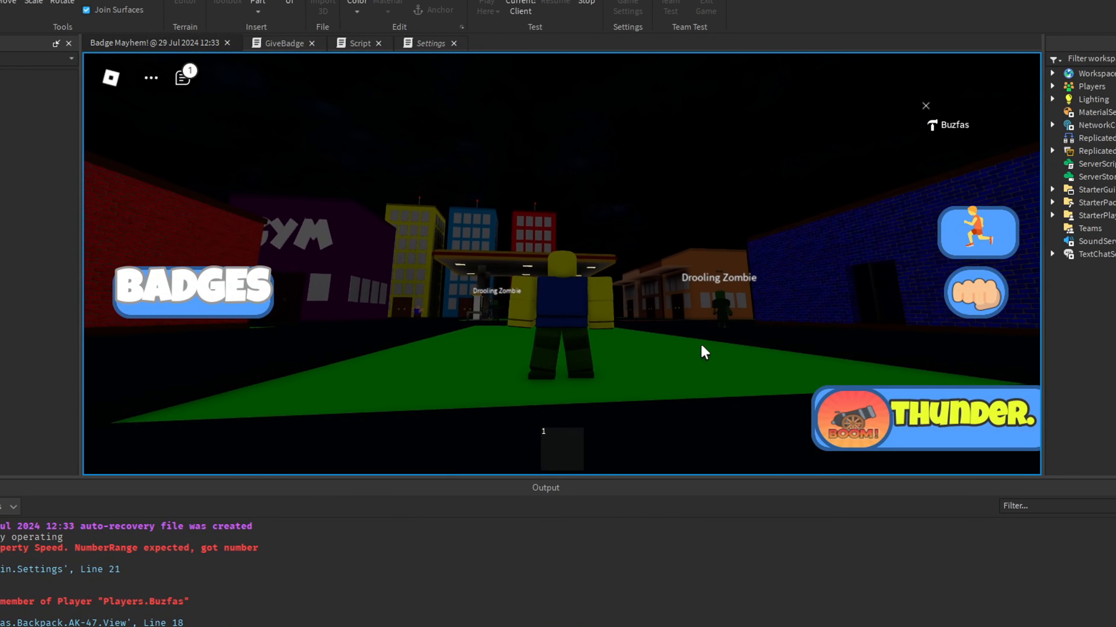
# Look around the map during the Thunder and Glitched events in playtests, walk through the glitched city, and stop the playtest.
pyautogui.moveTo(701, 345); pyautogui.dragTo(701, 346, button='right')
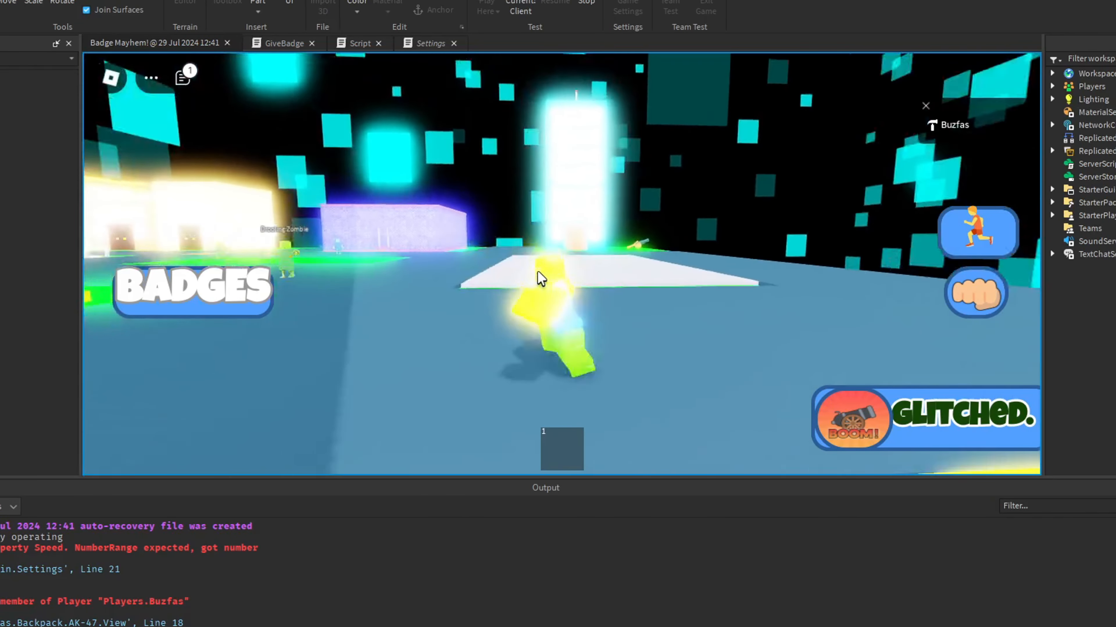
pyautogui.press('w')
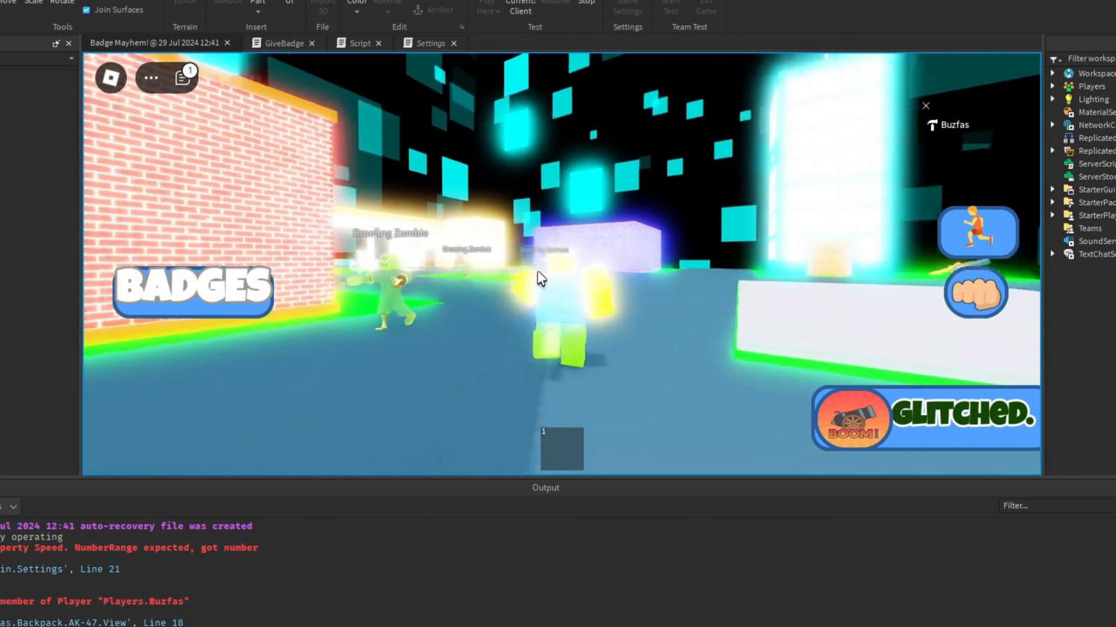
pyautogui.moveTo(538, 272); pyautogui.dragTo(538, 272, button='right')
pyautogui.click(585, 14)
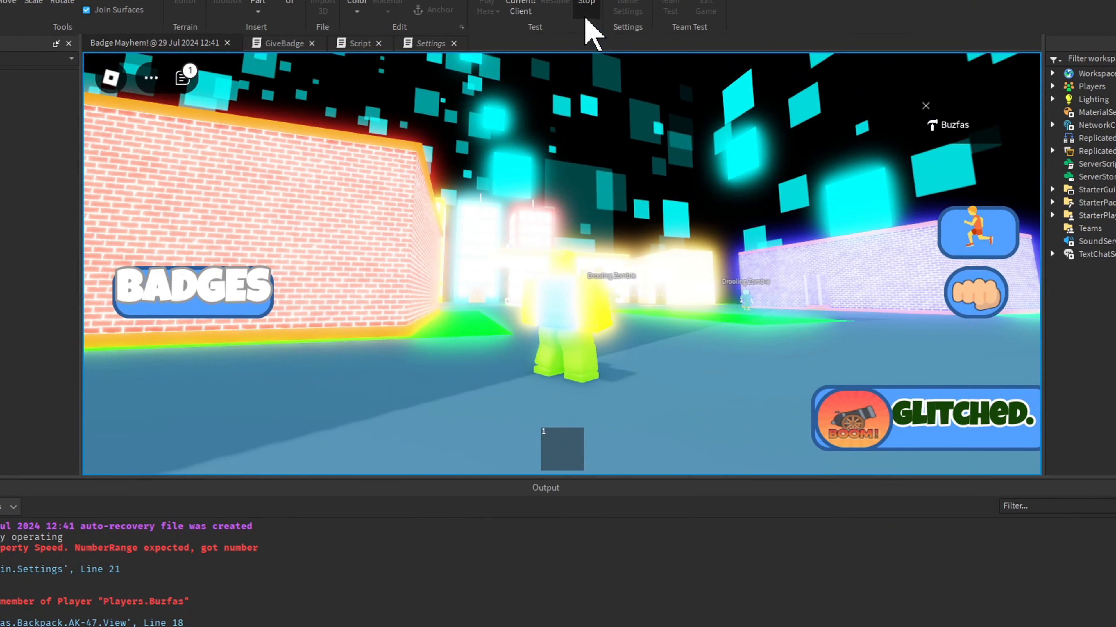